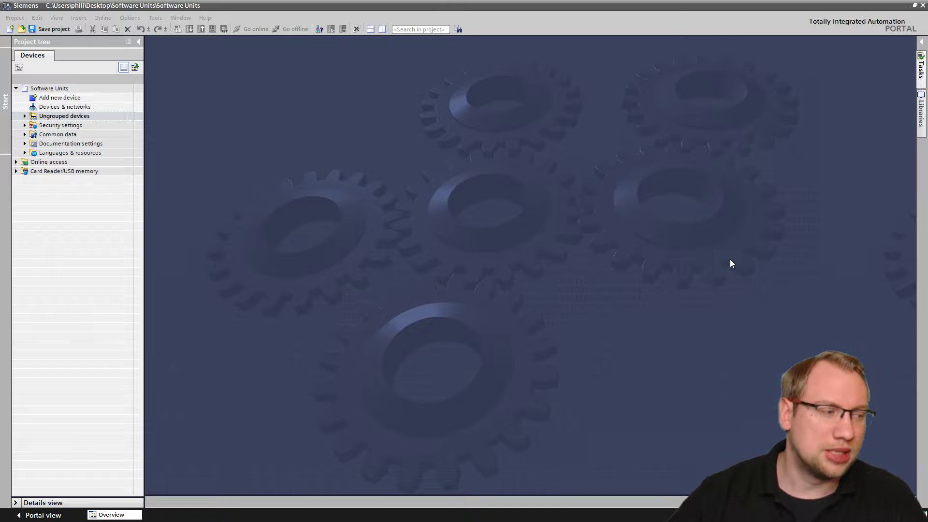
Add a CPU 1516-3 PN/DP (6ES7 516-3AN01-0AB0) at firmware V2.5 as PLC_1
double_click(80, 97)
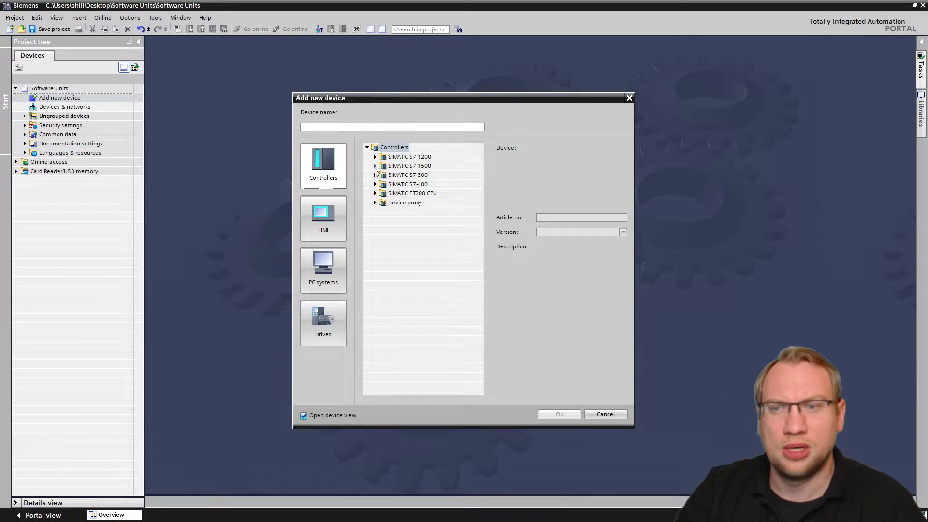
click(375, 166)
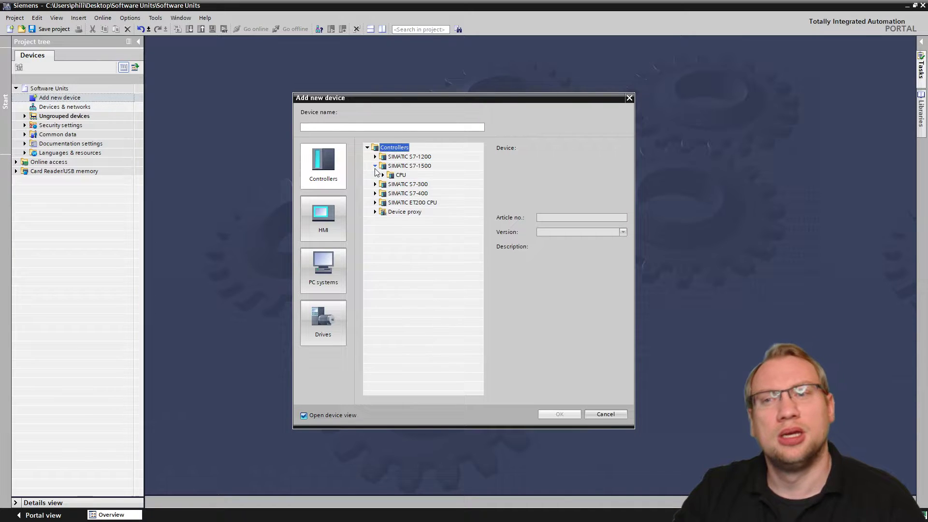
click(406, 184)
click(407, 193)
click(400, 175)
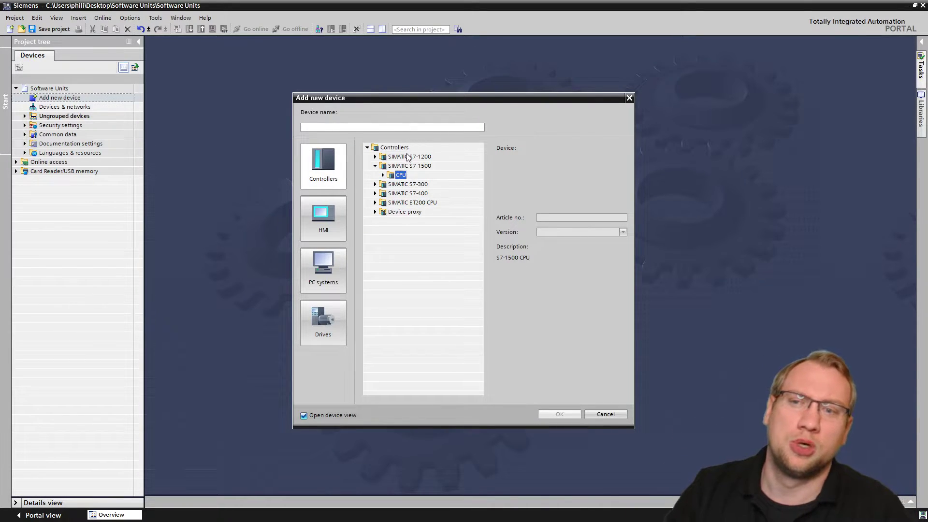
click(410, 166)
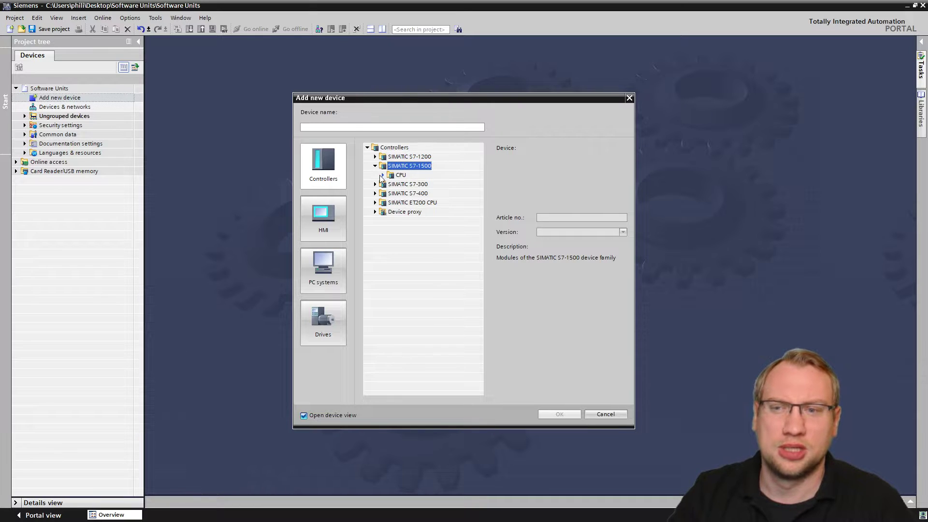
click(383, 175)
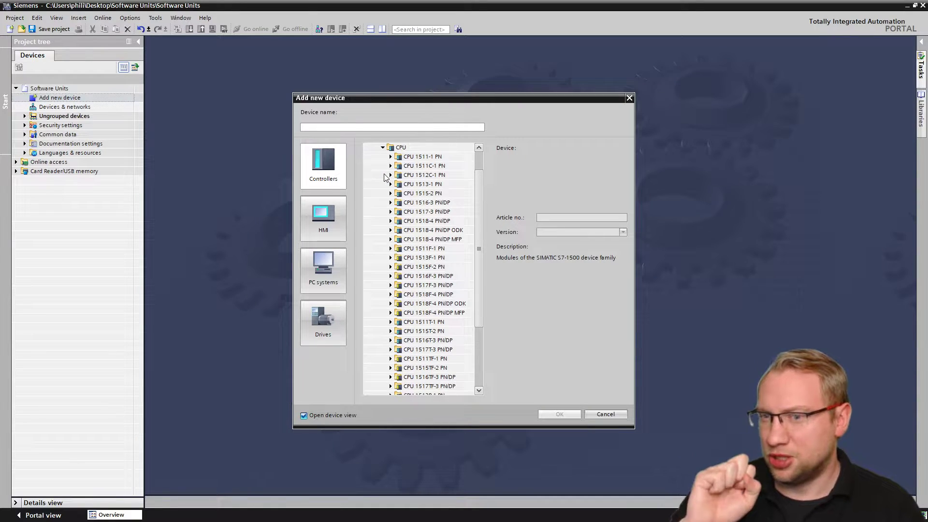
click(391, 202)
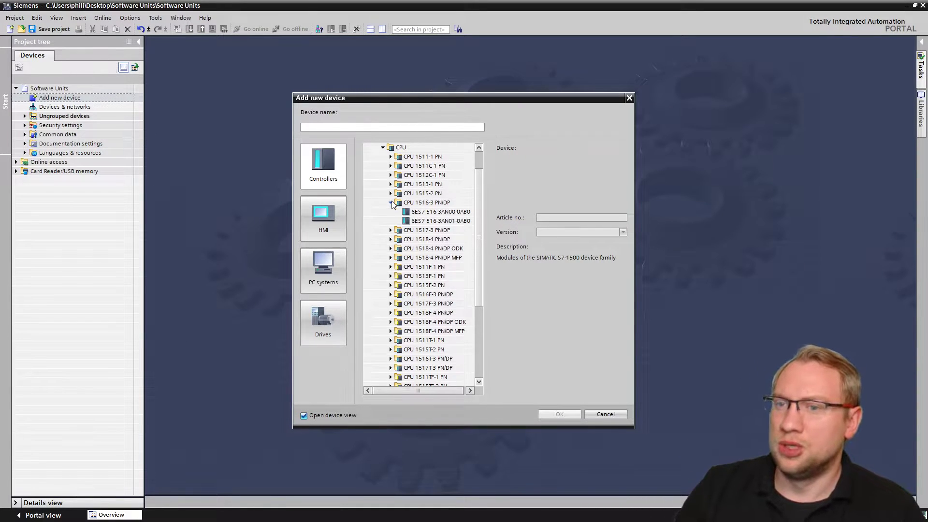
click(438, 222)
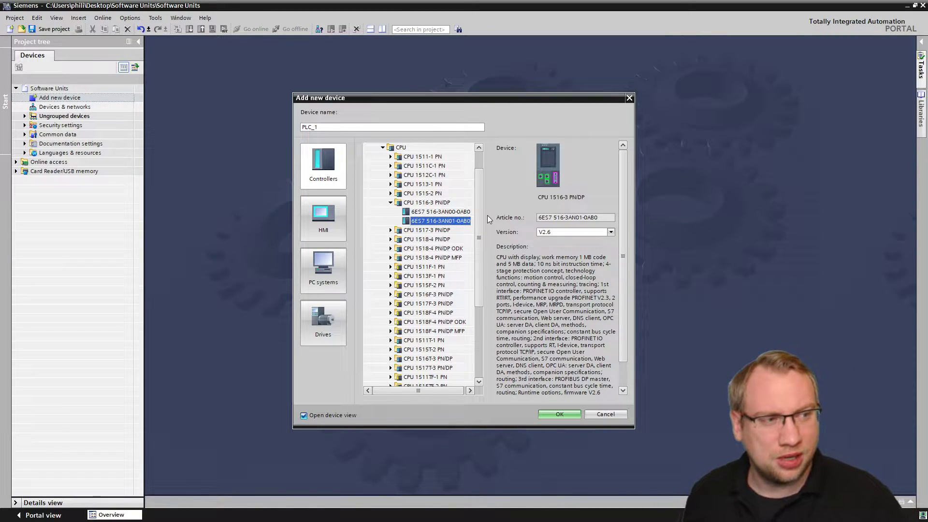
click(591, 238)
click(570, 261)
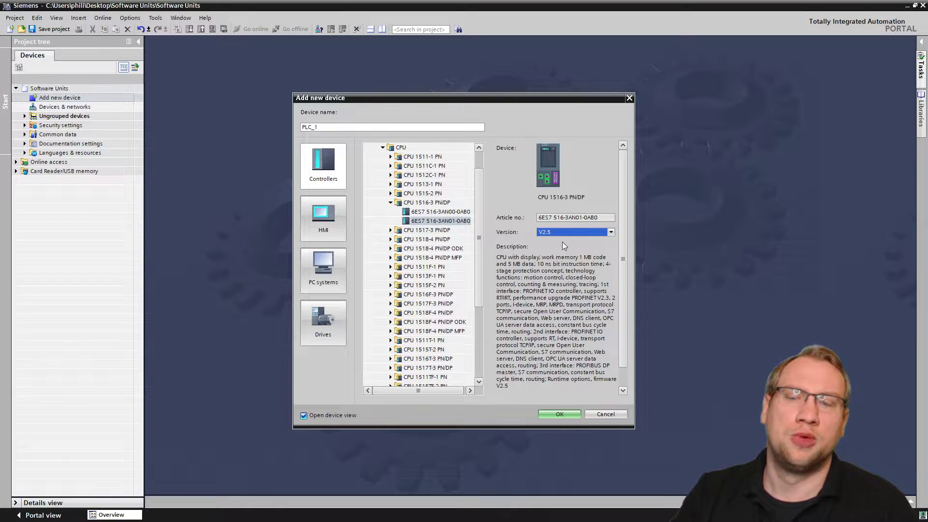
click(575, 416)
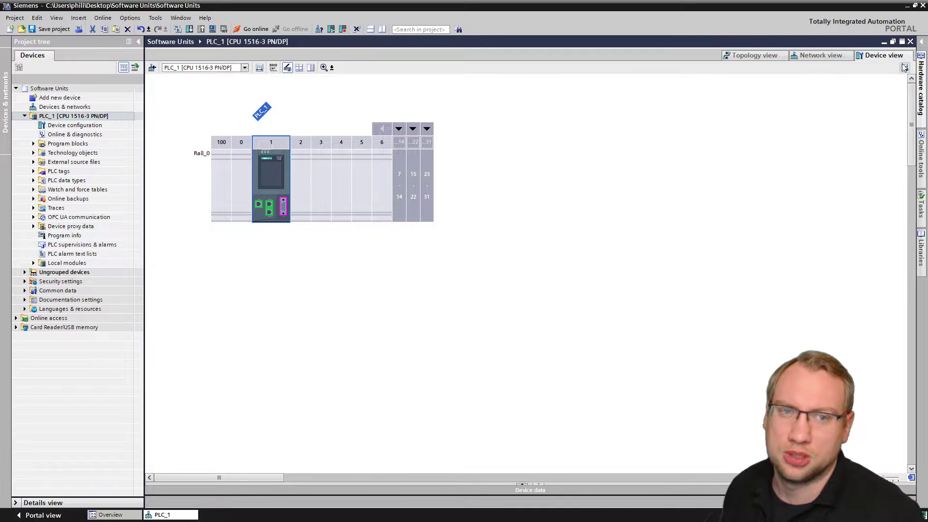
Insert 6ES7 523-1BL00-0AA0 DI/DQ modules from the hardware catalog into rack slots 2 and 3
click(920, 85)
click(806, 160)
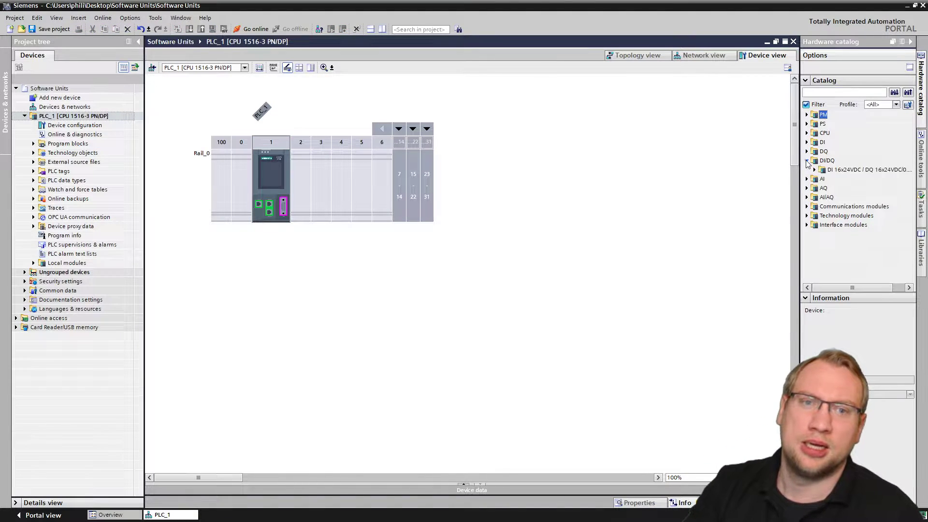
click(832, 170)
click(814, 169)
click(848, 182)
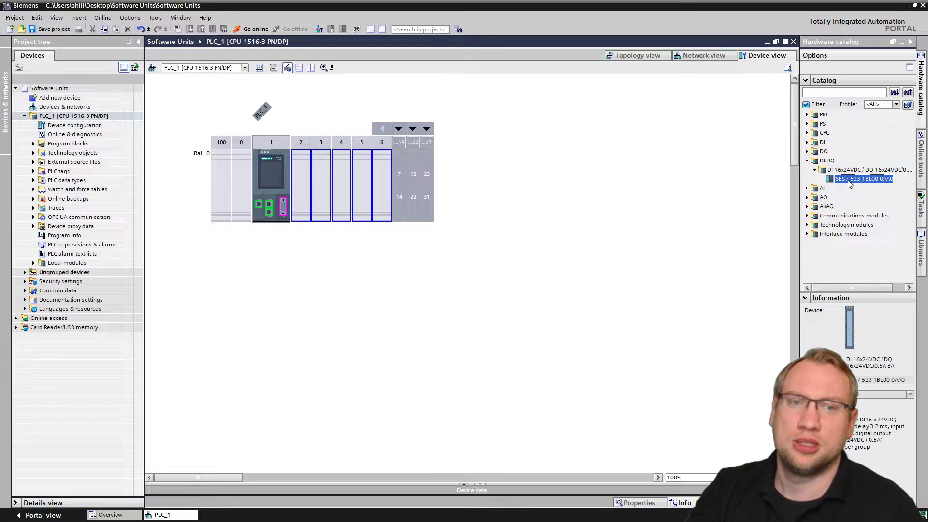
double_click(849, 180)
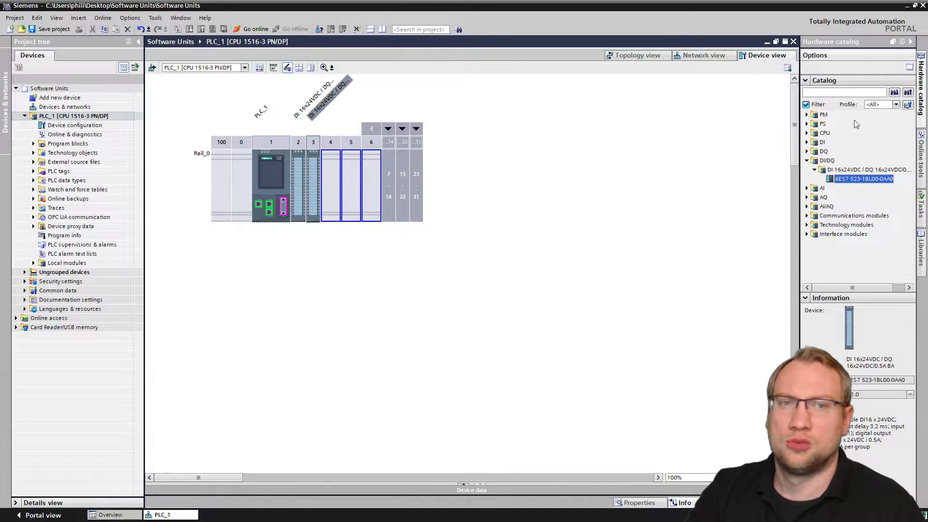
click(921, 85)
Inspect the rack's modules, rail and slots, ending with the PLC_1 CPU selected
click(699, 174)
click(281, 198)
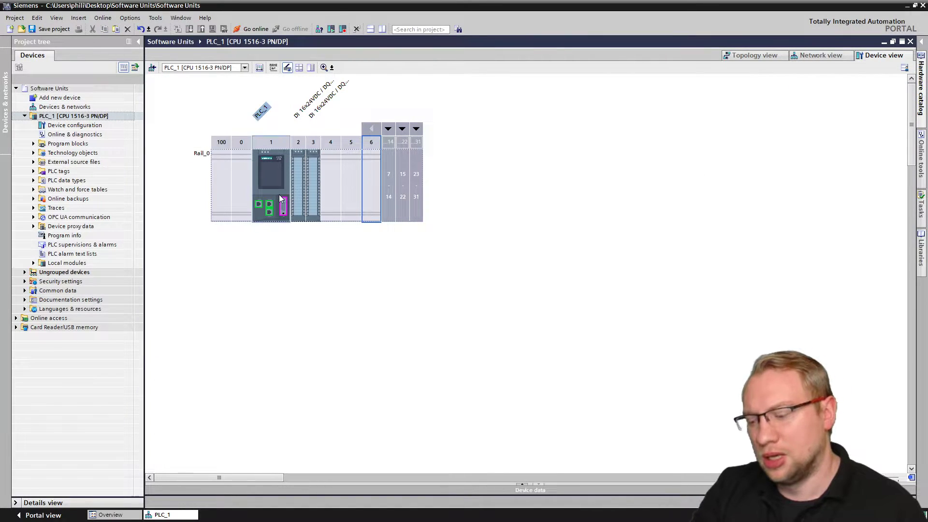
click(318, 194)
scroll(318, 193, up, 2)
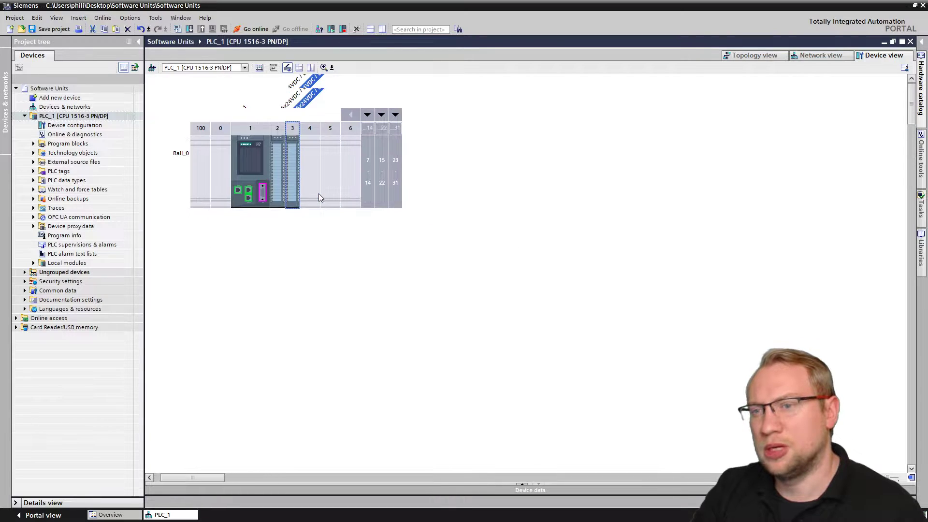
key(Escape)
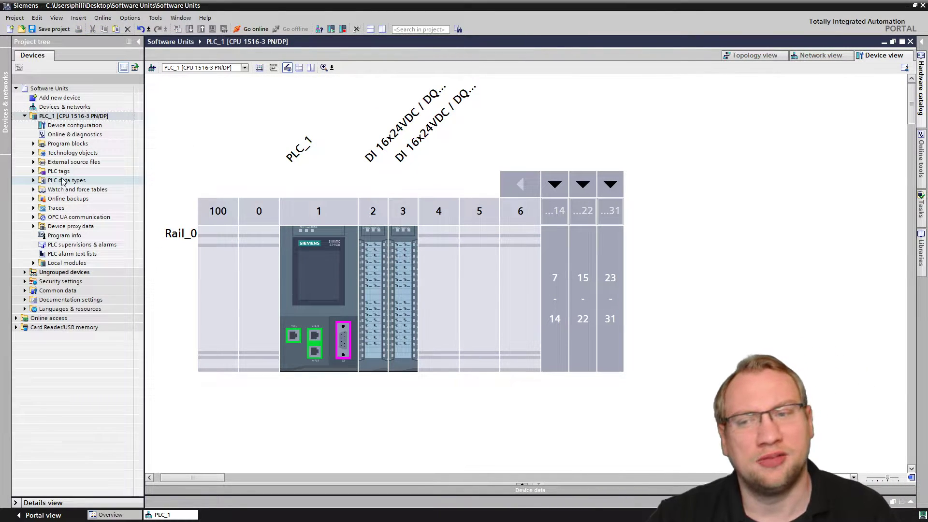
scroll(247, 163, down, 2)
click(251, 172)
click(258, 181)
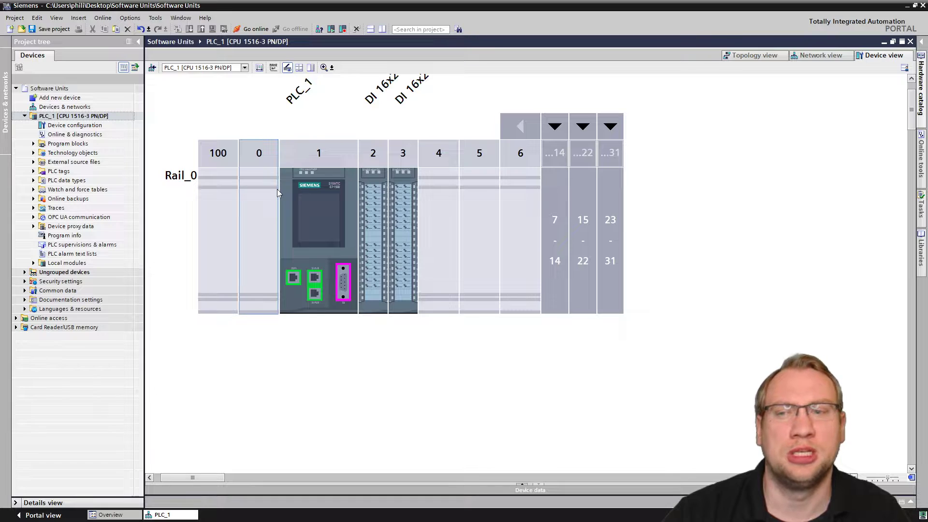
click(308, 206)
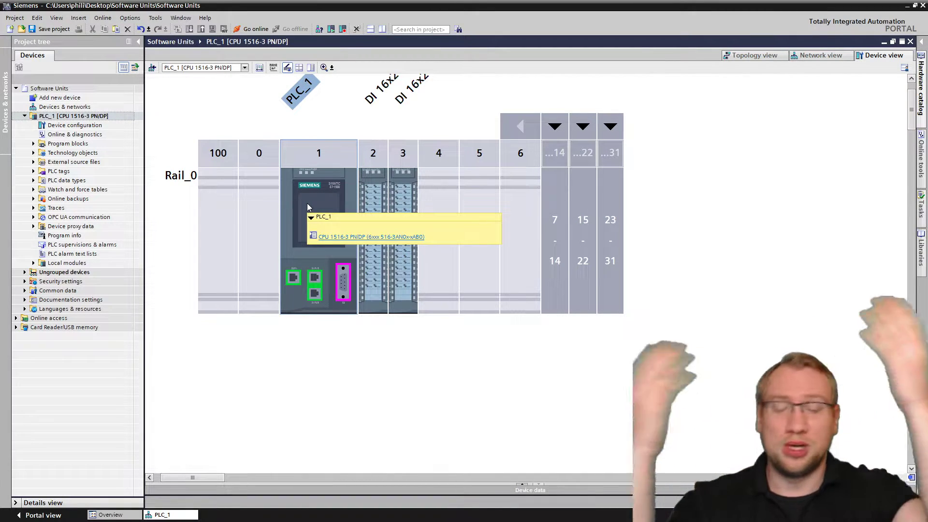
click(313, 166)
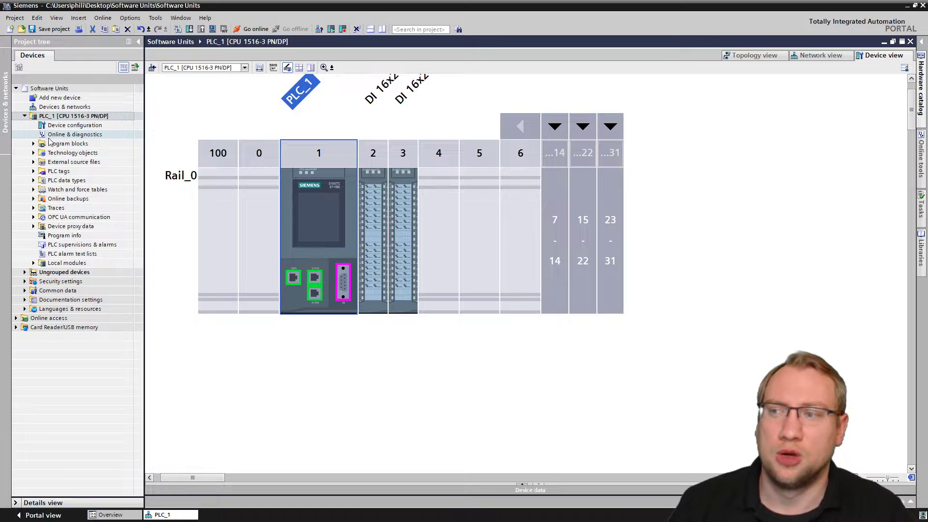
Change PLC_1's CPU to the same 6ES7 516-3AN01-0AB0 article at firmware V2.6
right_click(295, 210)
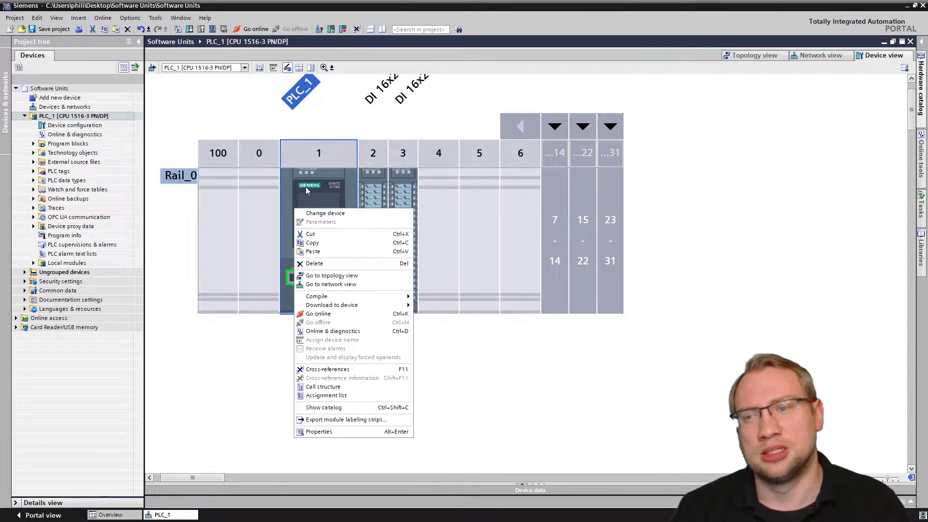
click(327, 182)
right_click(323, 178)
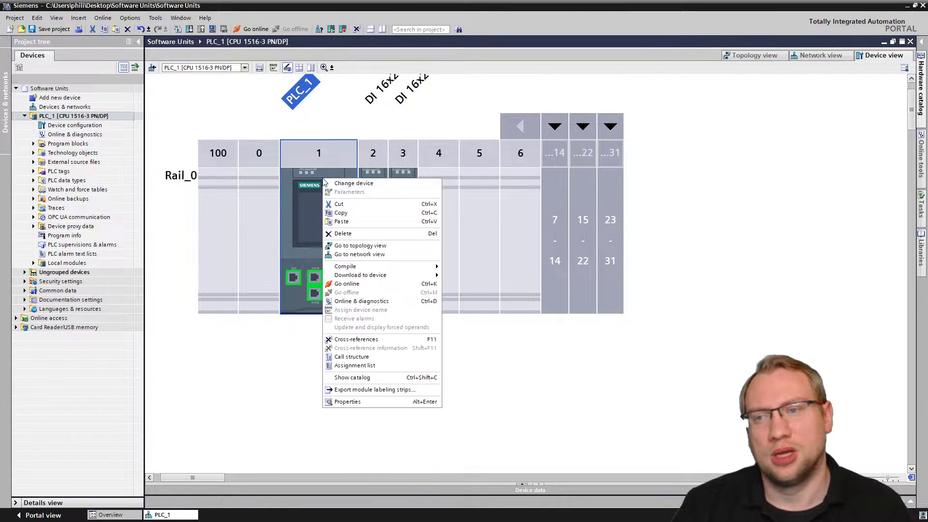
click(343, 184)
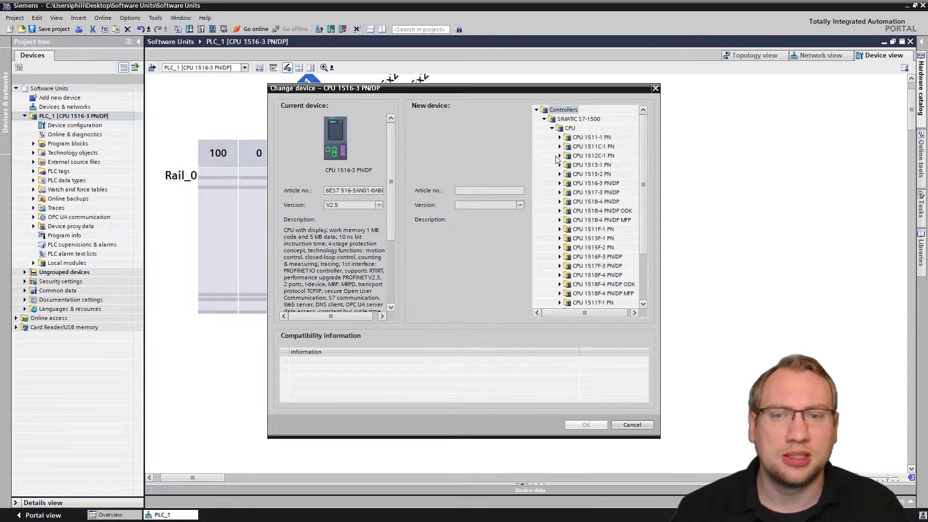
click(559, 183)
click(606, 201)
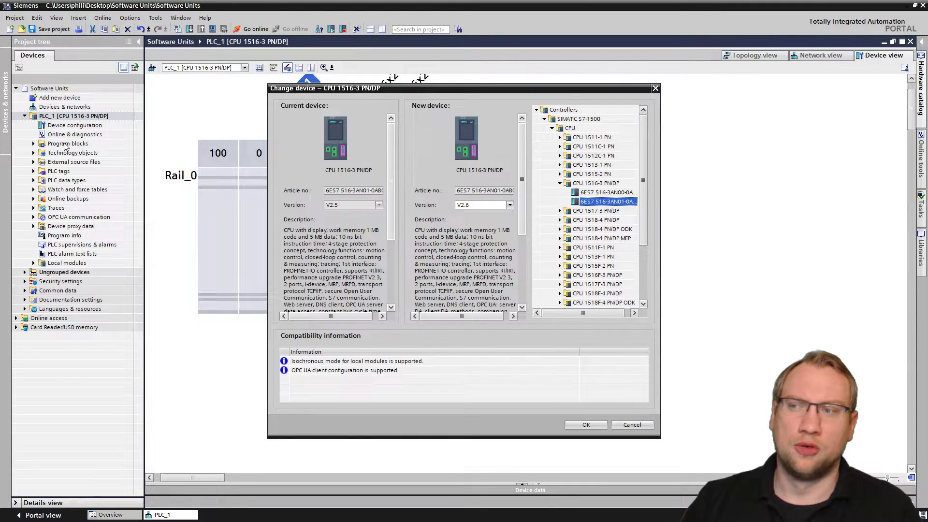
click(586, 424)
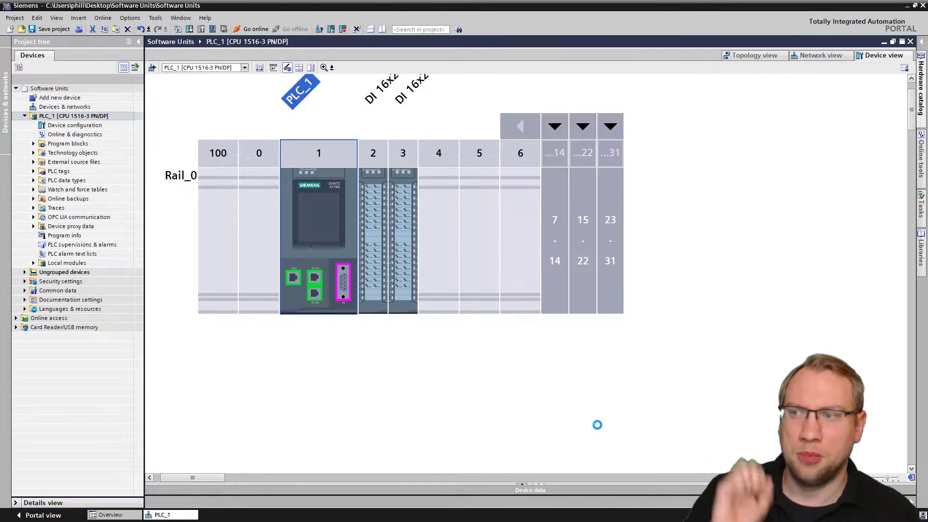
click(66, 144)
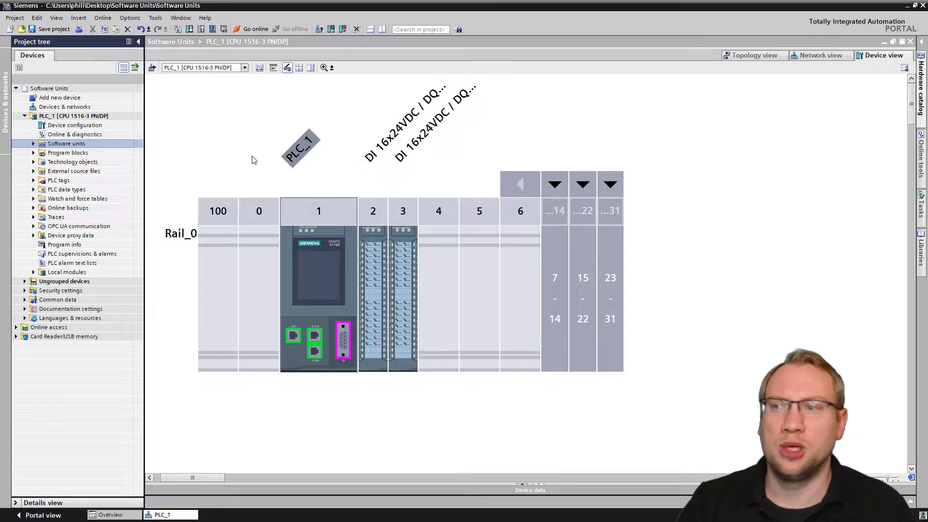